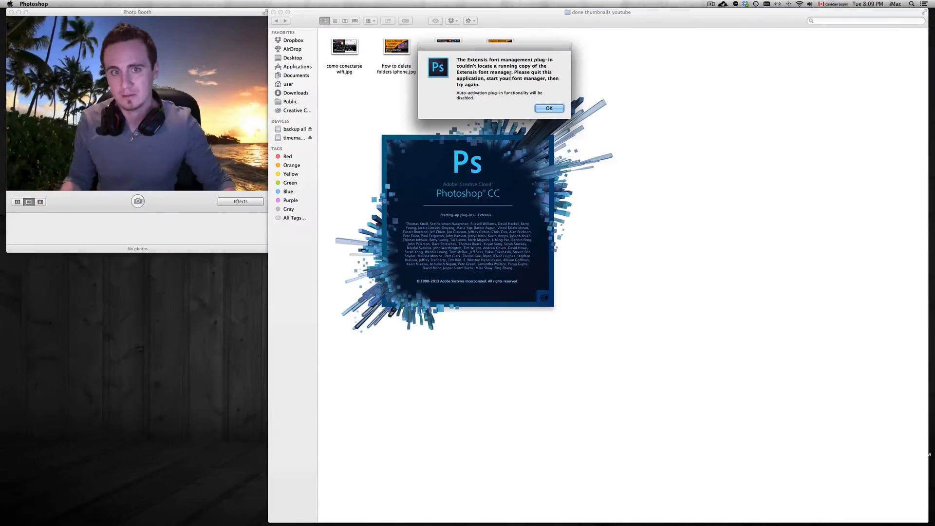
- Dismiss the Extensis font plug-in error shown at Photoshop startup
{"action": "left_click", "coordinate": [549, 109]}
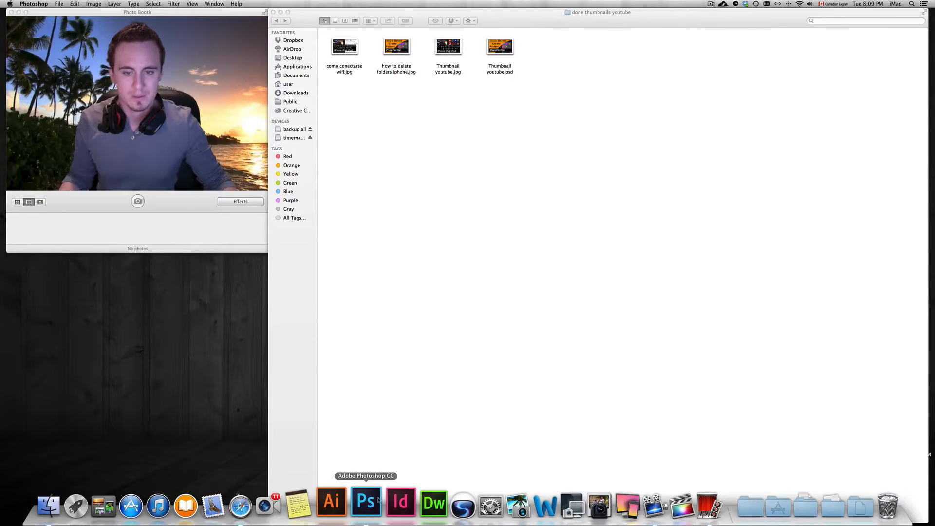
- Quit Photoshop CC from its Dock icon menu
{"action": "right_click", "coordinate": [372, 503]}
{"action": "left_click", "coordinate": [369, 472]}
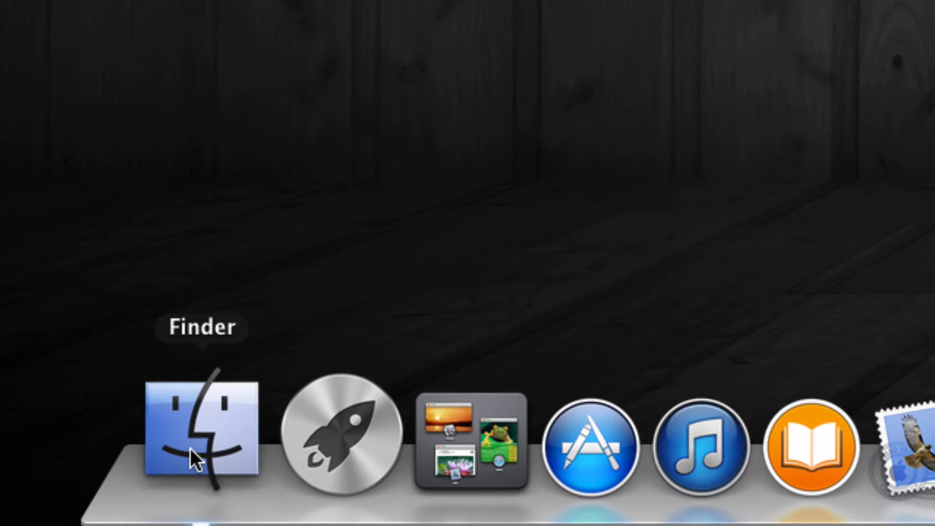
- Bring up Finder's Go to Folder prompt and fill the path field with ~/.Extensis
{"action": "right_click", "coordinate": [191, 448]}
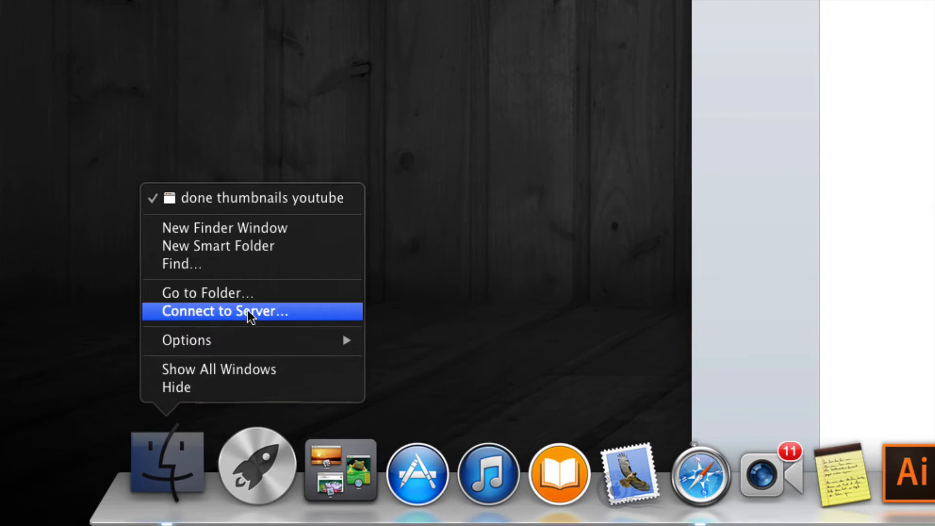
{"action": "left_click", "coordinate": [200, 295]}
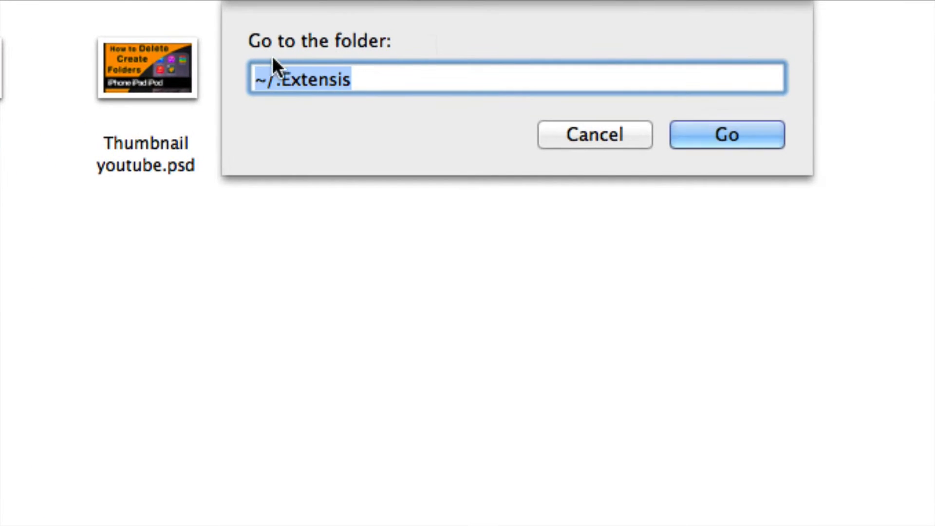
{"action": "left_click_drag", "start_coordinate": [355, 77], "coordinate": [230, 73]}
{"action": "left_click", "coordinate": [355, 78]}
{"action": "left_click_drag", "start_coordinate": [355, 78], "coordinate": [252, 77]}
{"action": "left_click", "coordinate": [322, 78]}
{"action": "left_click_drag", "start_coordinate": [353, 78], "coordinate": [234, 74]}
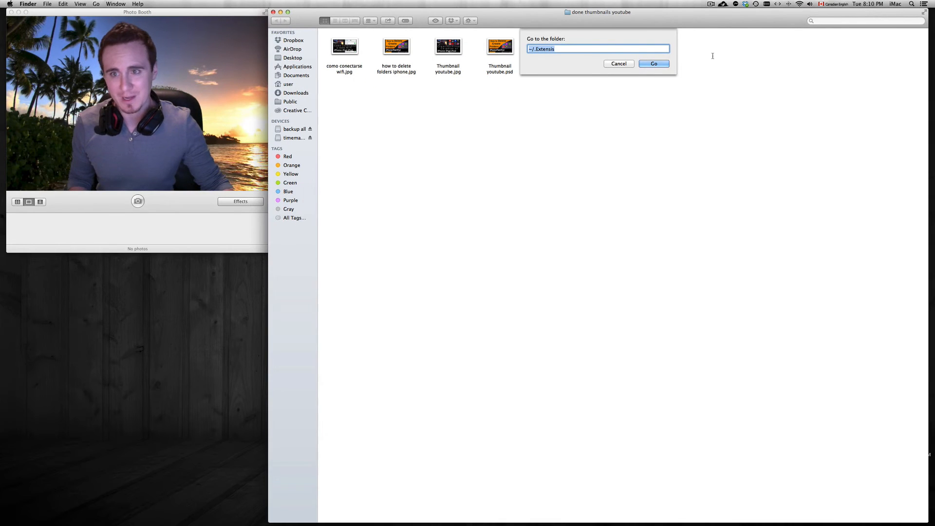
- Go to ~/.Extensis and move its FMCore folder to the Trash
{"action": "left_click", "coordinate": [654, 64]}
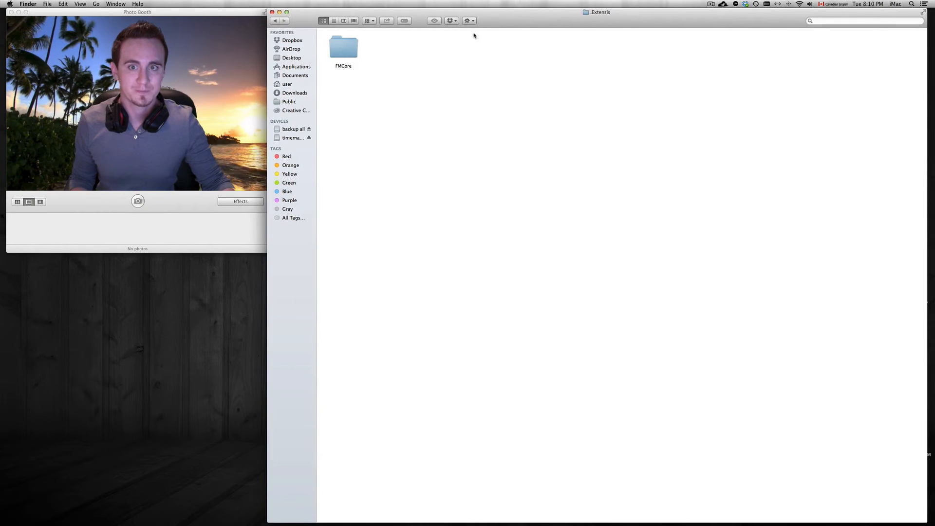
{"action": "left_click", "coordinate": [342, 46]}
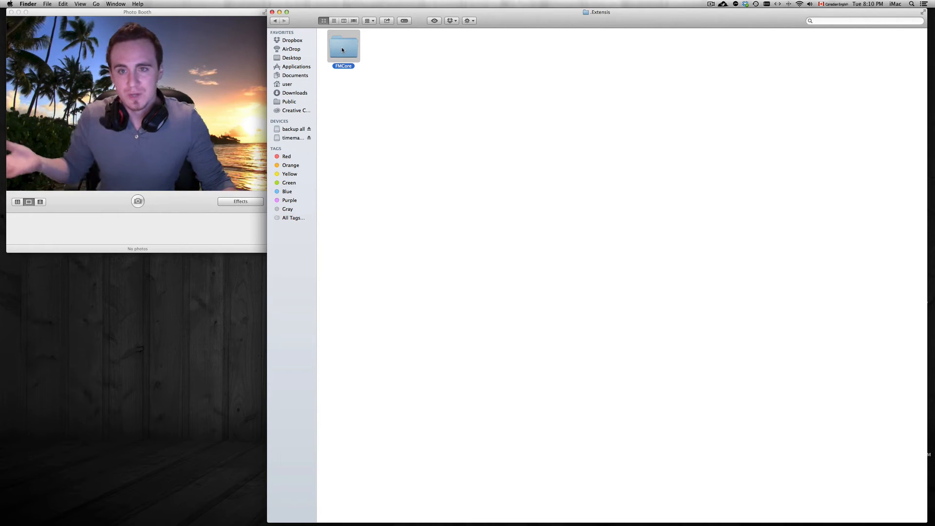
{"action": "right_click", "coordinate": [343, 49]}
{"action": "left_click", "coordinate": [372, 62]}
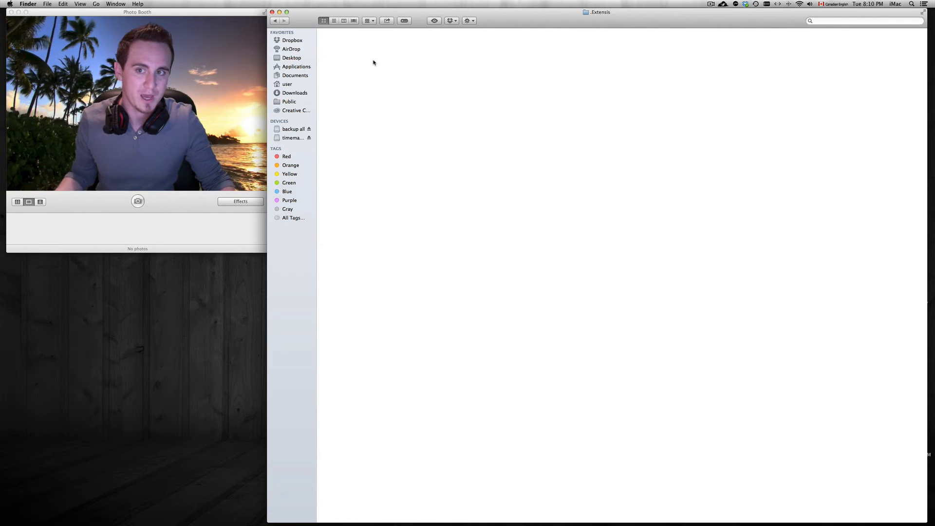
- Empty the Trash from the Dock and confirm permanently erasing FMCore
{"action": "right_click", "coordinate": [871, 505]}
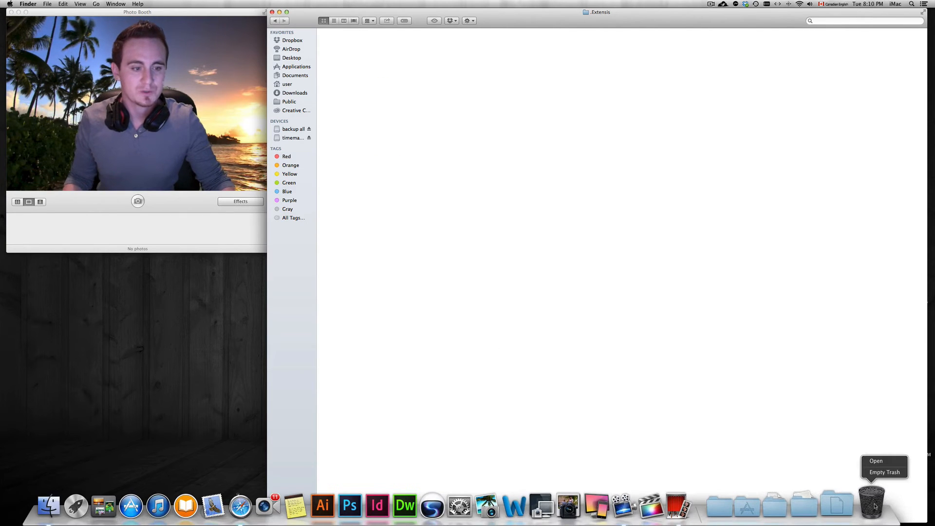
{"action": "left_click", "coordinate": [885, 472]}
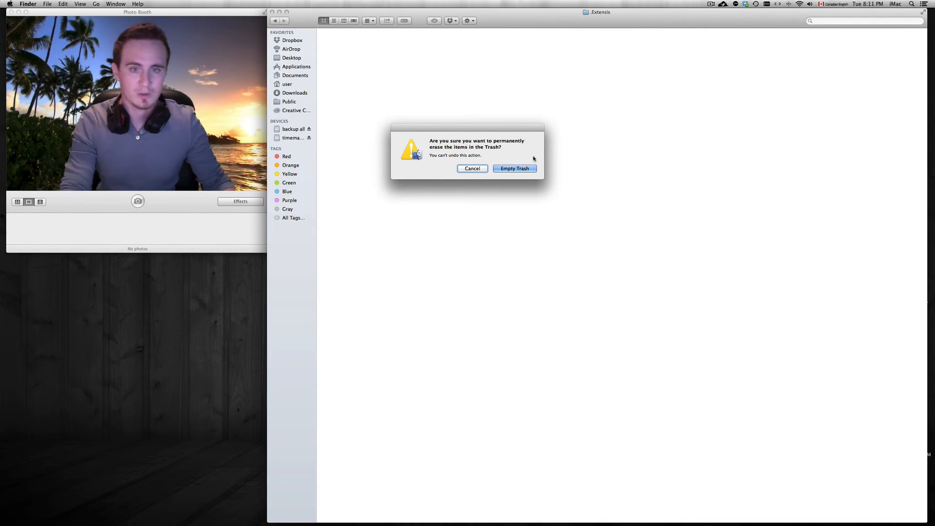
{"action": "left_click", "coordinate": [520, 167]}
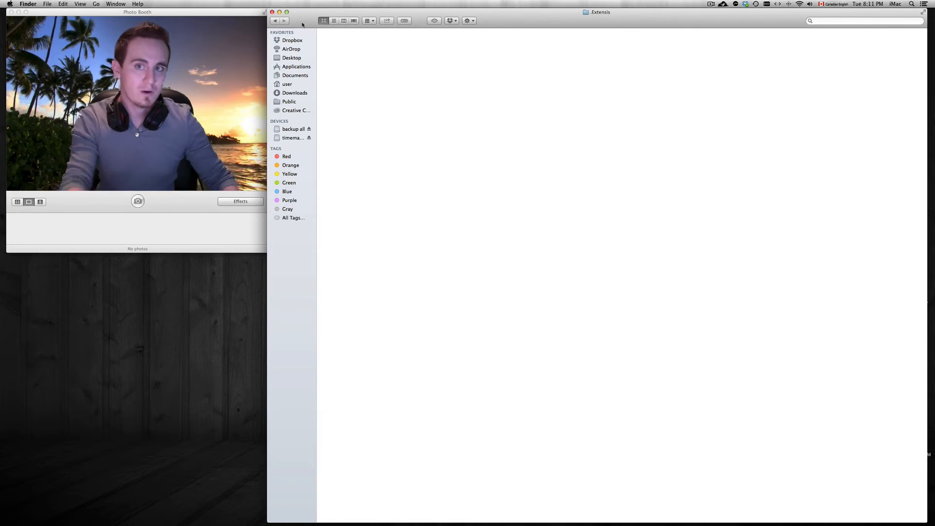
- Close the .Extensis Finder window before relaunching Photoshop CC
{"action": "left_click", "coordinate": [272, 13]}
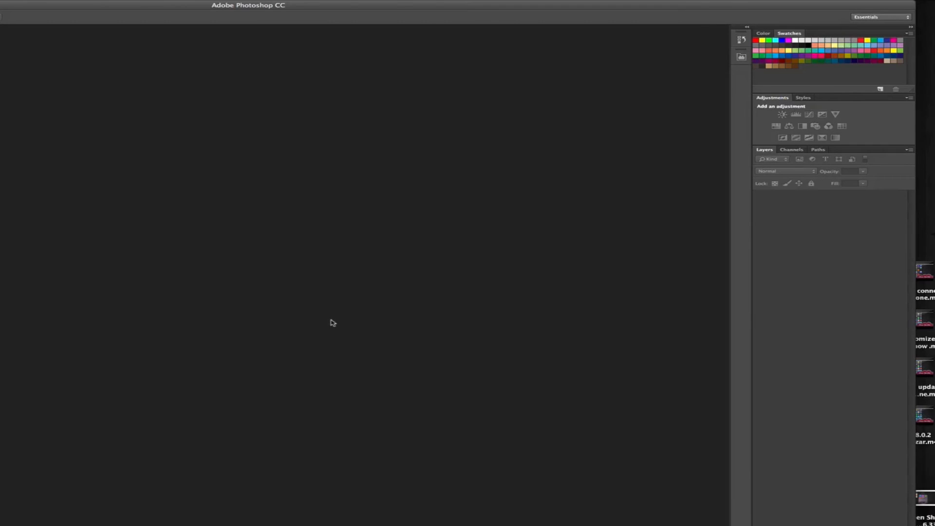
- Move the relaunched Photoshop window slightly to the right
{"action": "left_click_drag", "start_coordinate": [405, 8], "coordinate": [441, 6]}
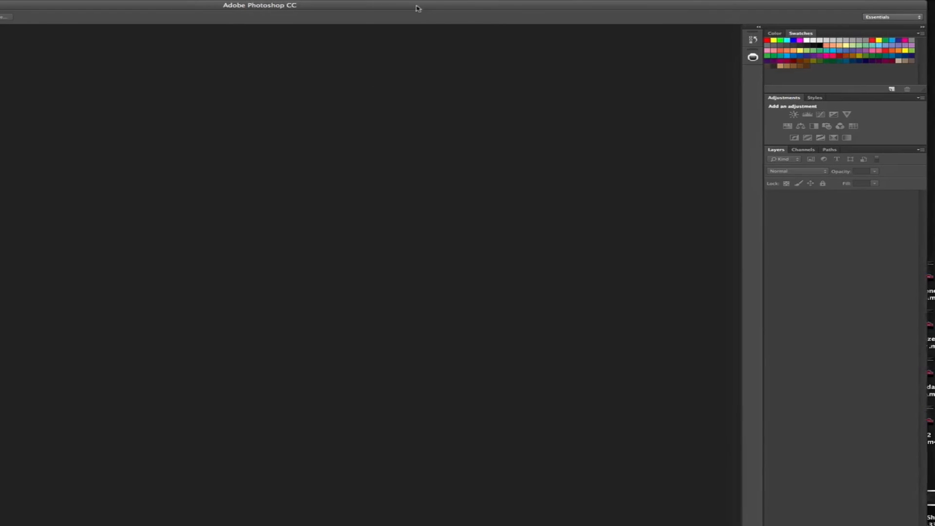